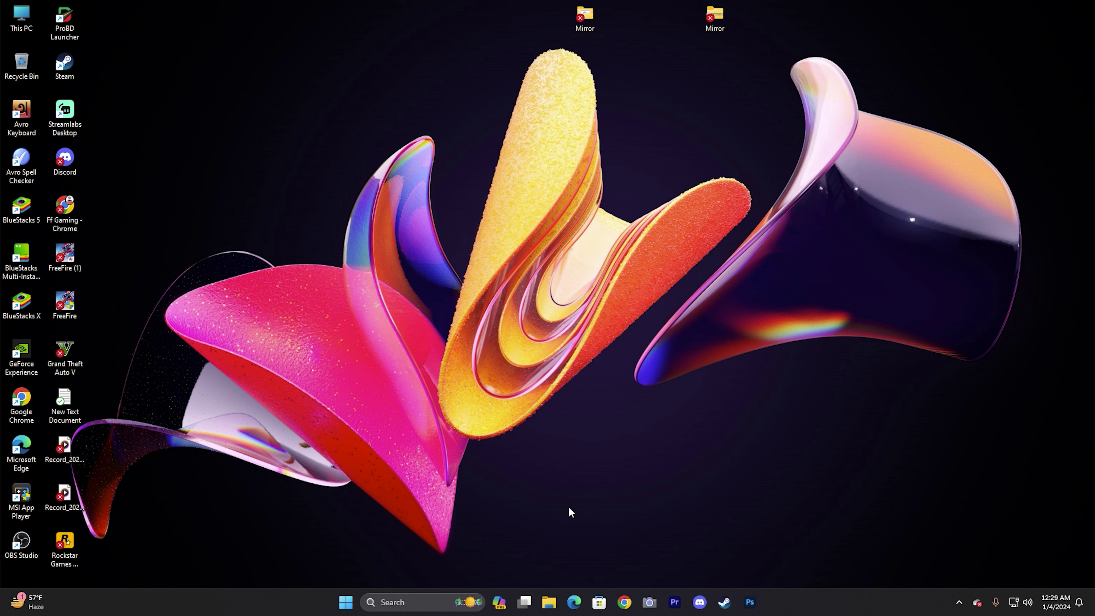
# Restore the Chrome window showing the 'Name Design Pixellab' YouTube video.
pyautogui.click(633, 601)
# Expand the video description and open its hasaneditzx.blogspot.com link in a new tab.
pyautogui.scroll(-3, 464, 269)
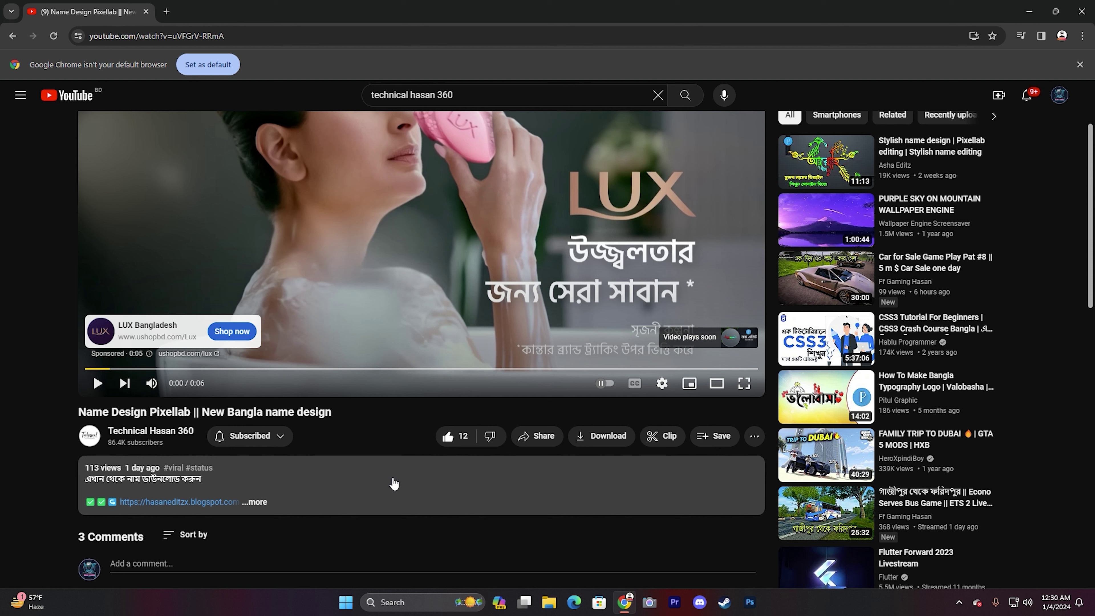
pyautogui.click(255, 502)
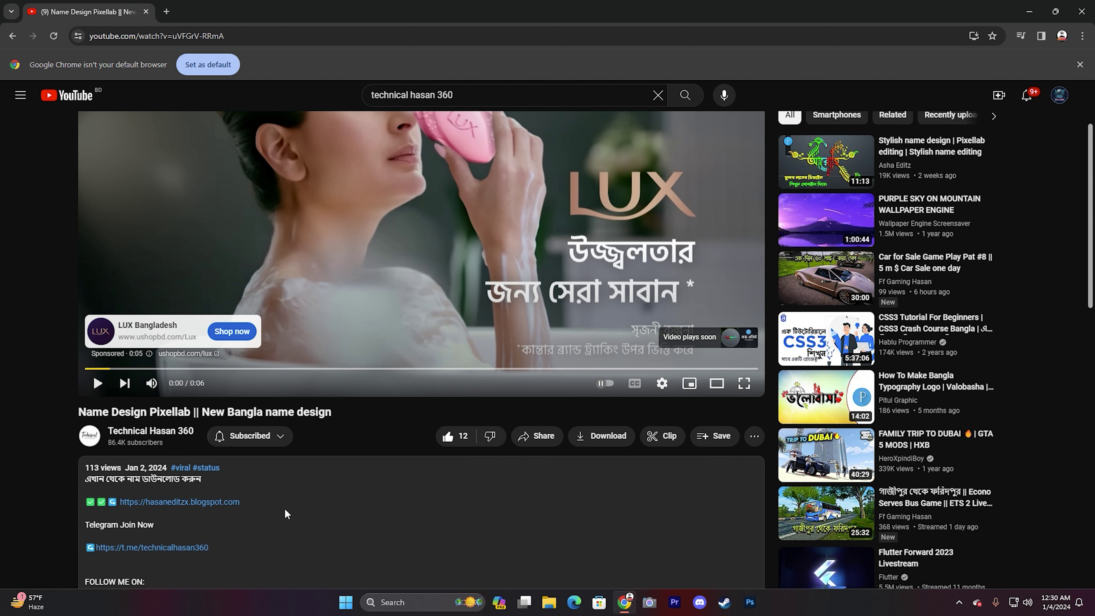
pyautogui.click(168, 500)
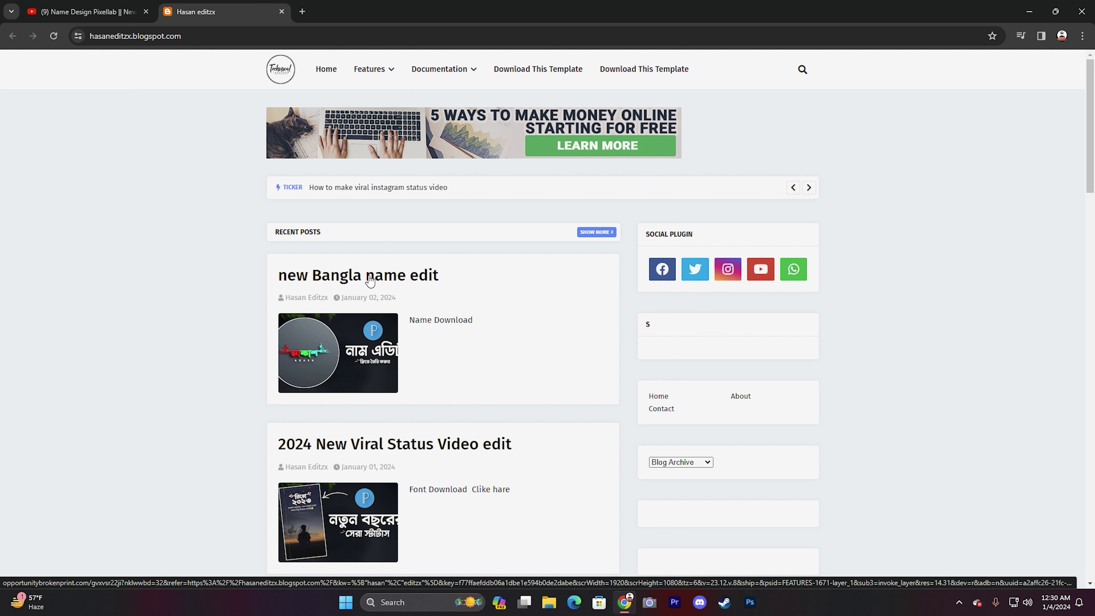
# Open the 'new Bangla name edit' post, returning to the blog tab after an ad opens.
pyautogui.click(344, 278)
pyautogui.click(216, 12)
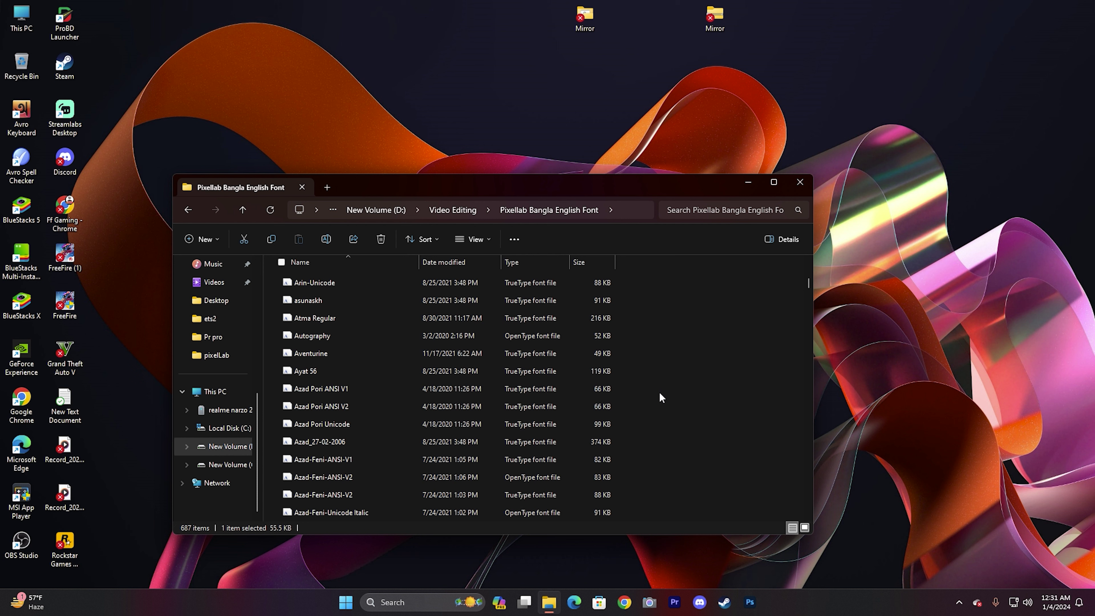
# Browse the Pixellab Bangla English Font folder and select all 687 files.
pyautogui.scroll(-3, 658, 392)
pyautogui.scroll(-3, 658, 401)
pyautogui.scroll(-3, 657, 408)
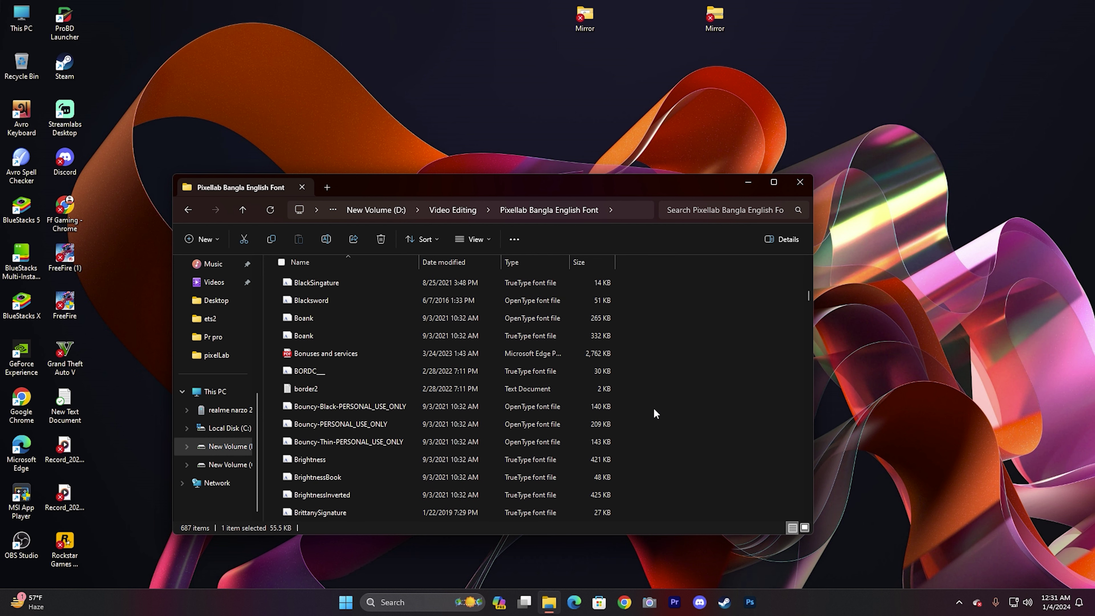
pyautogui.scroll(-10, 654, 409)
pyautogui.scroll(-10, 652, 421)
pyautogui.scroll(-10, 659, 416)
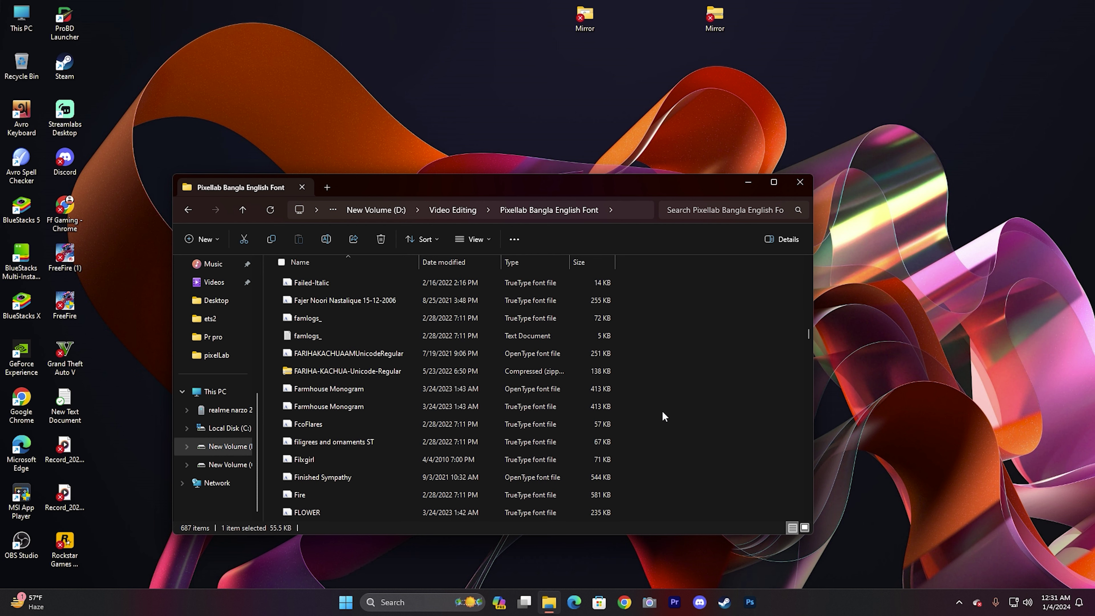
pyautogui.scroll(5, 661, 411)
pyautogui.scroll(5, 658, 412)
pyautogui.scroll(5, 651, 415)
pyautogui.scroll(5, 647, 416)
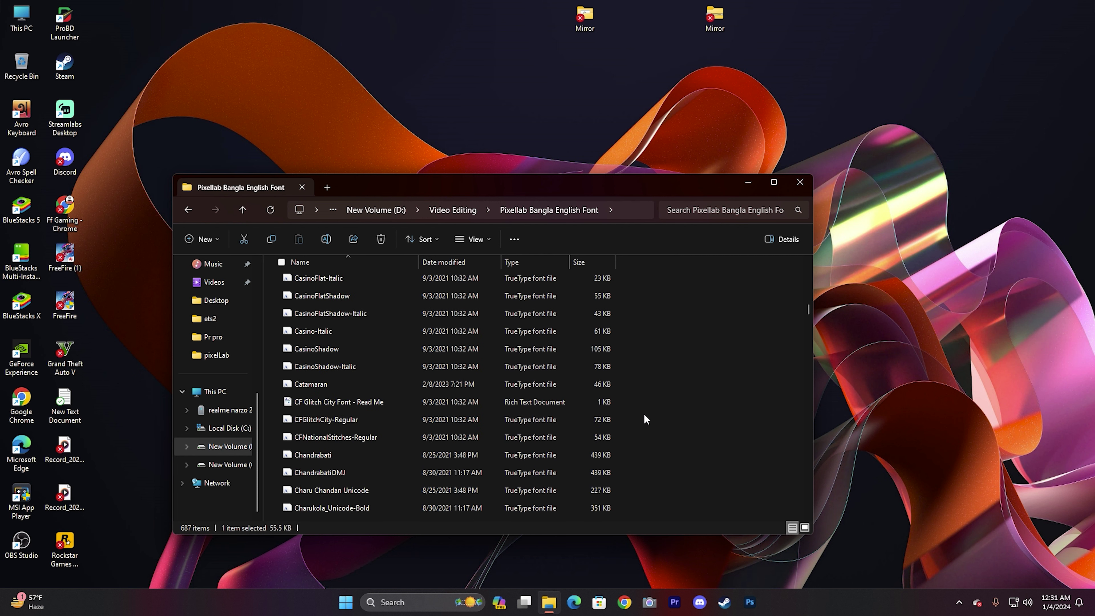
pyautogui.scroll(5, 645, 405)
pyautogui.scroll(5, 644, 395)
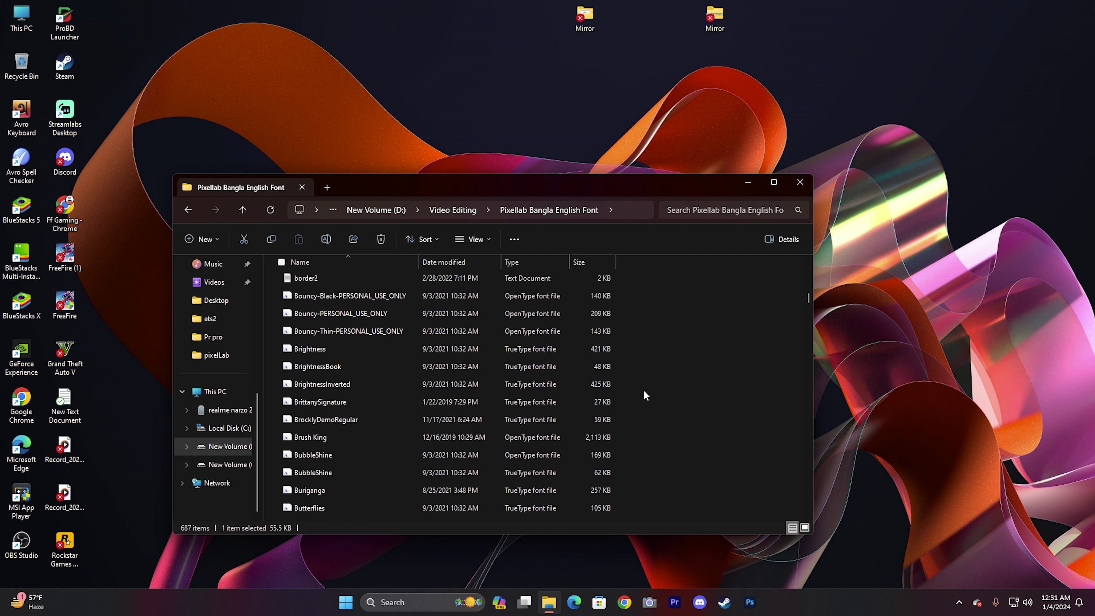
pyautogui.scroll(5, 651, 377)
pyautogui.scroll(5, 658, 367)
pyautogui.scroll(5, 659, 370)
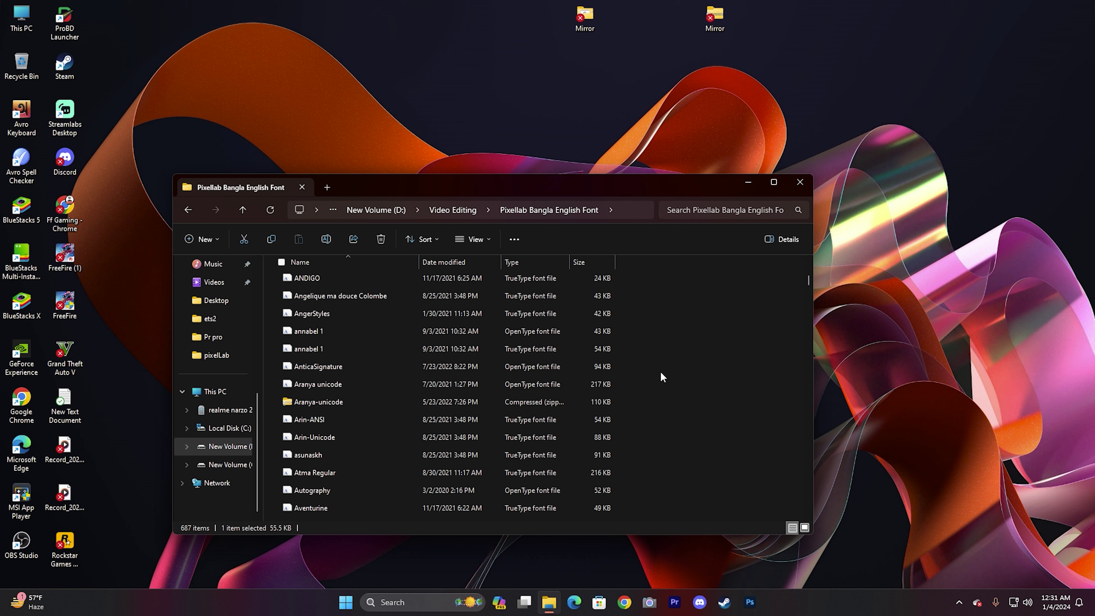
pyautogui.hotkey('ctrl', 'a')
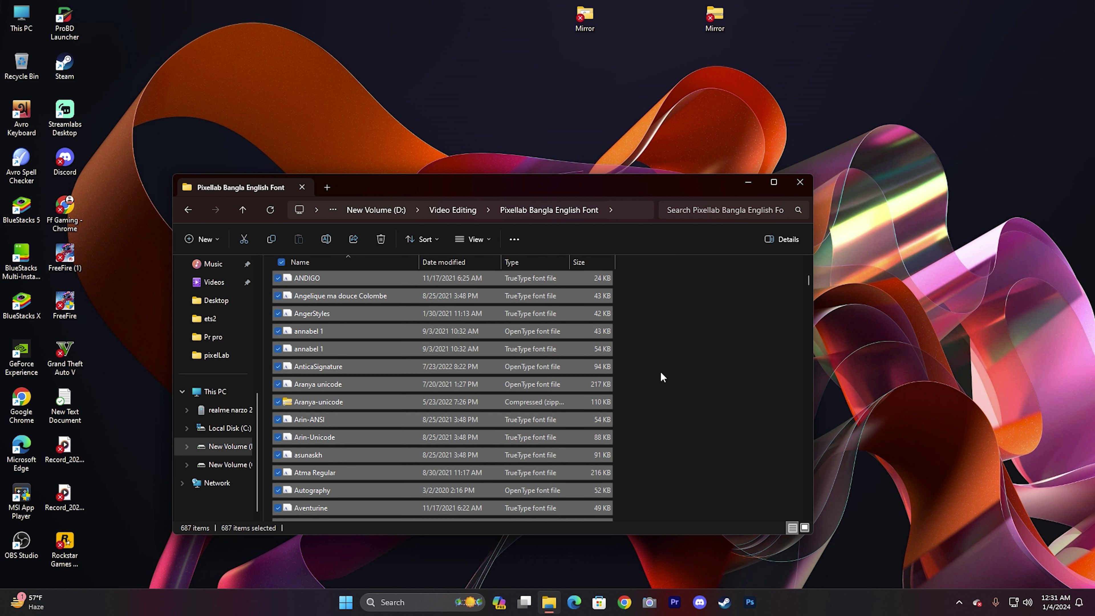
# Install all 687 fonts, skipping invalid and already-installed prompts, then close the folder window.
pyautogui.rightClick(395, 379)
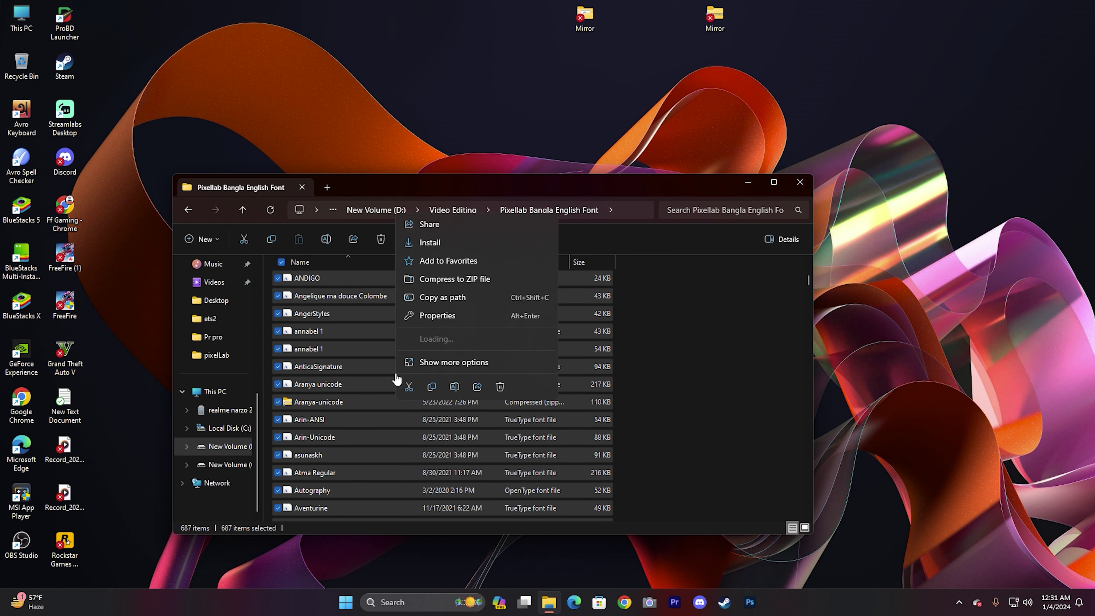
pyautogui.click(433, 225)
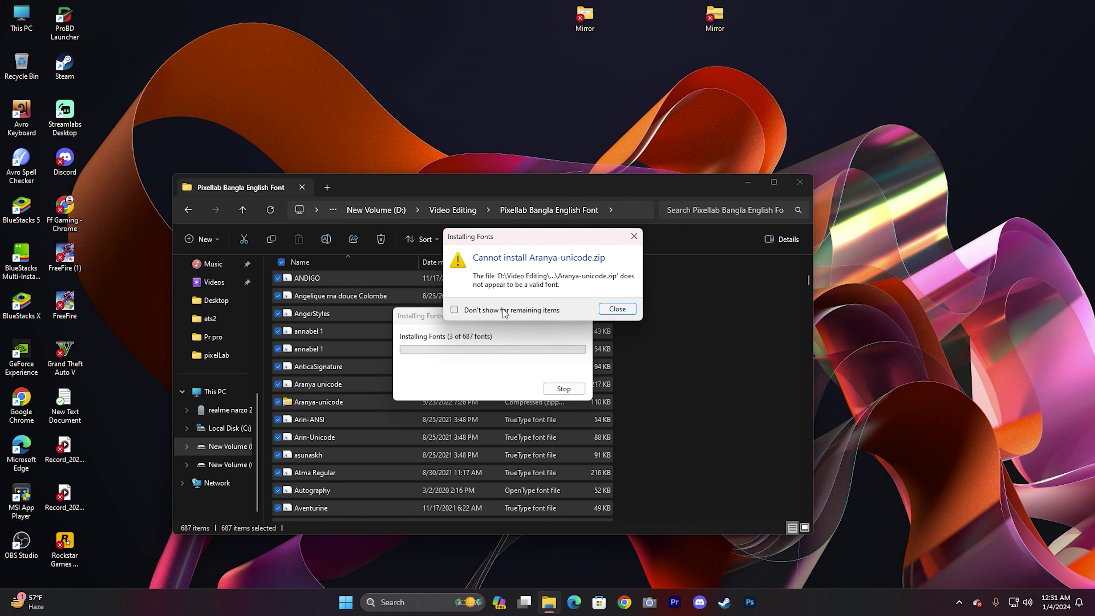
pyautogui.click(454, 310)
pyautogui.click(616, 309)
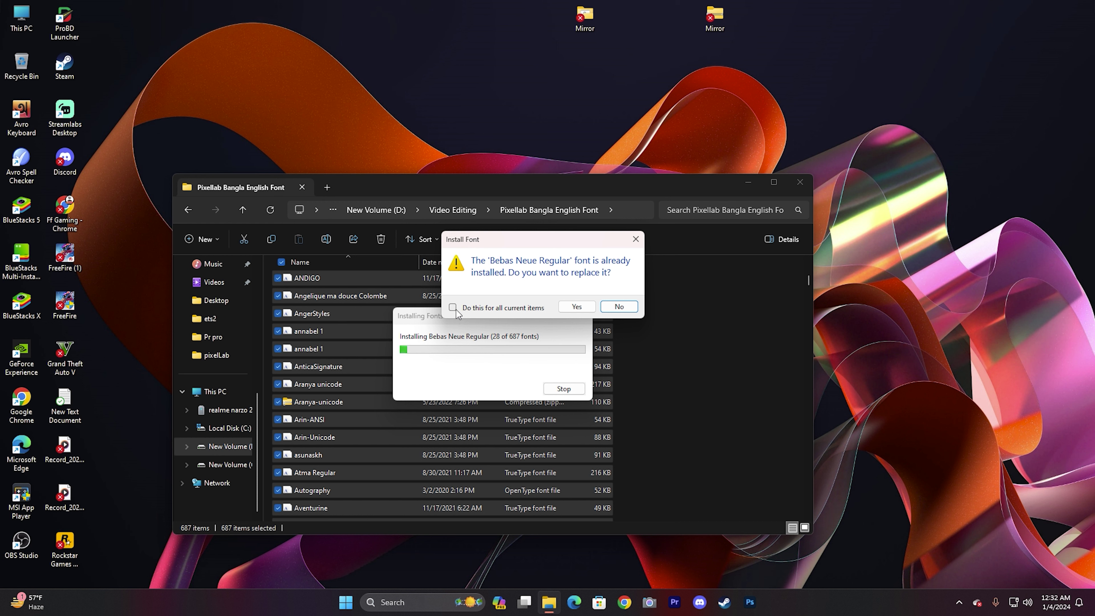
pyautogui.click(452, 307)
pyautogui.click(589, 306)
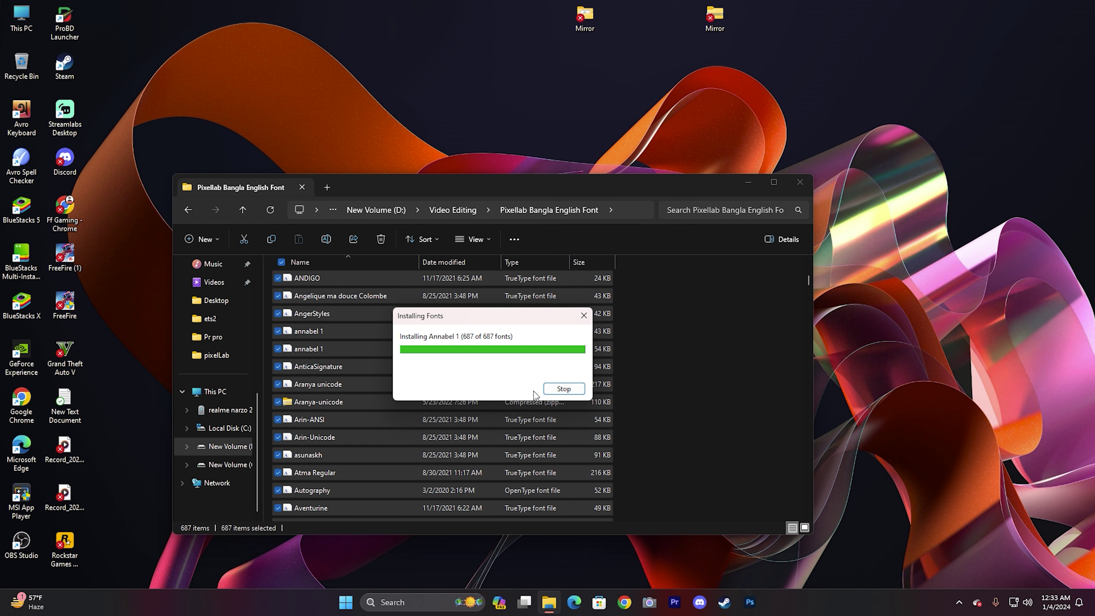
pyautogui.click(799, 182)
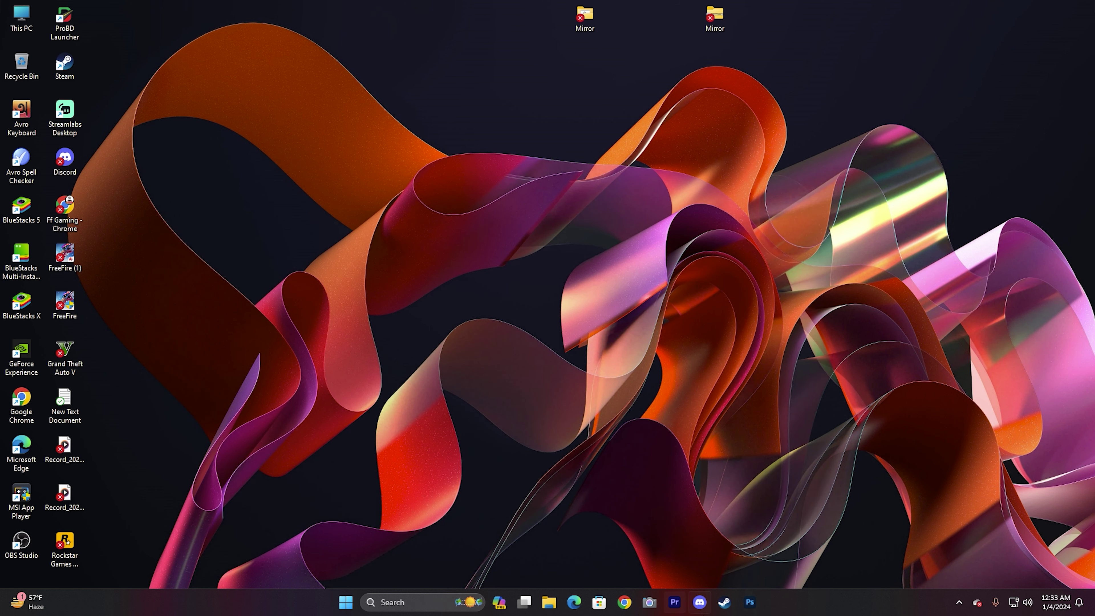
# Launch Photoshop and create a new 1920×1080 document.
pyautogui.click(750, 602)
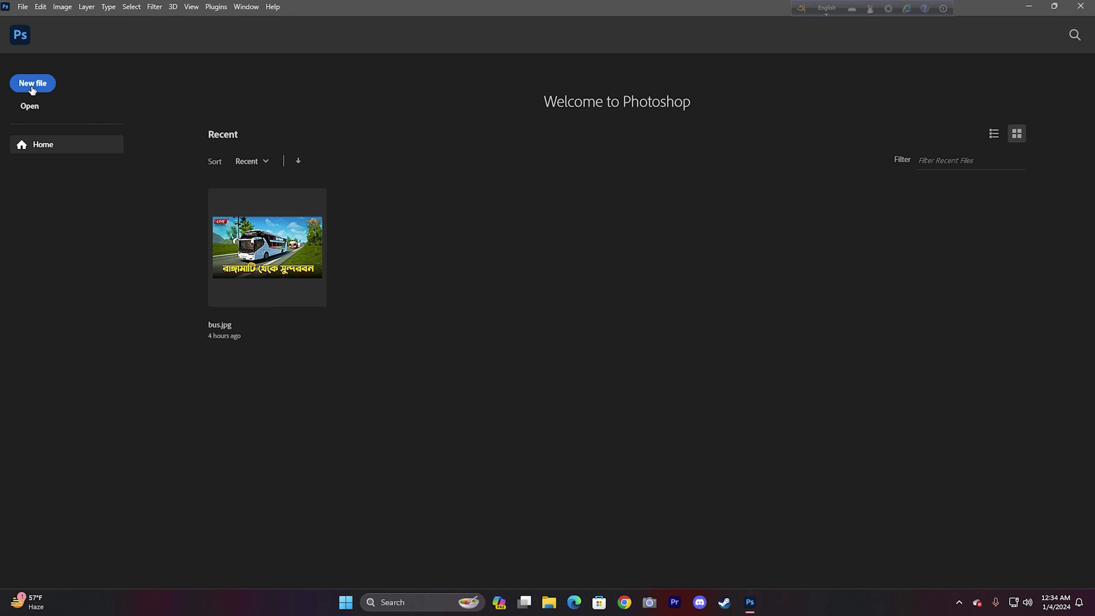
pyautogui.click(33, 84)
pyautogui.click(764, 466)
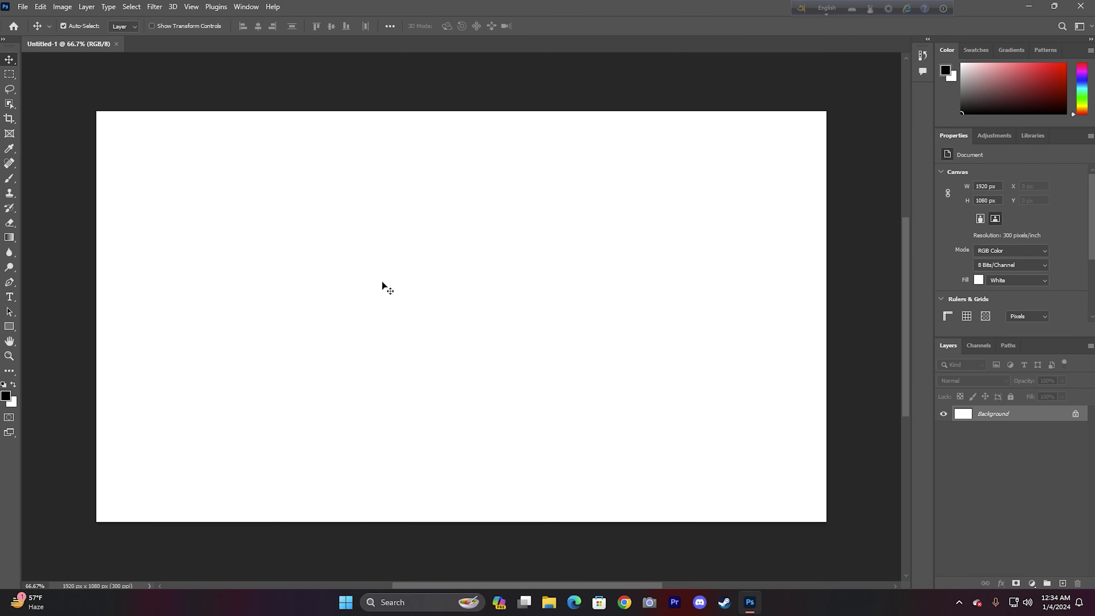
# Add a black (000000) text layer reading 'আমার সোনার বাংলা' using Bangla input.
pyautogui.press('F12')
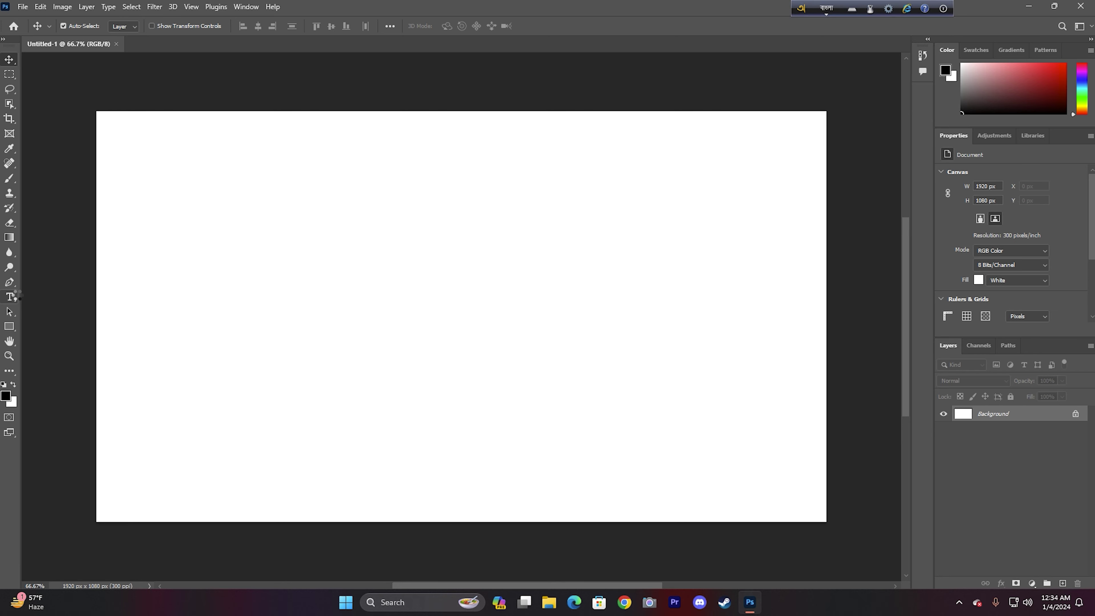
pyautogui.click(10, 297)
pyautogui.click(348, 257)
pyautogui.click(460, 27)
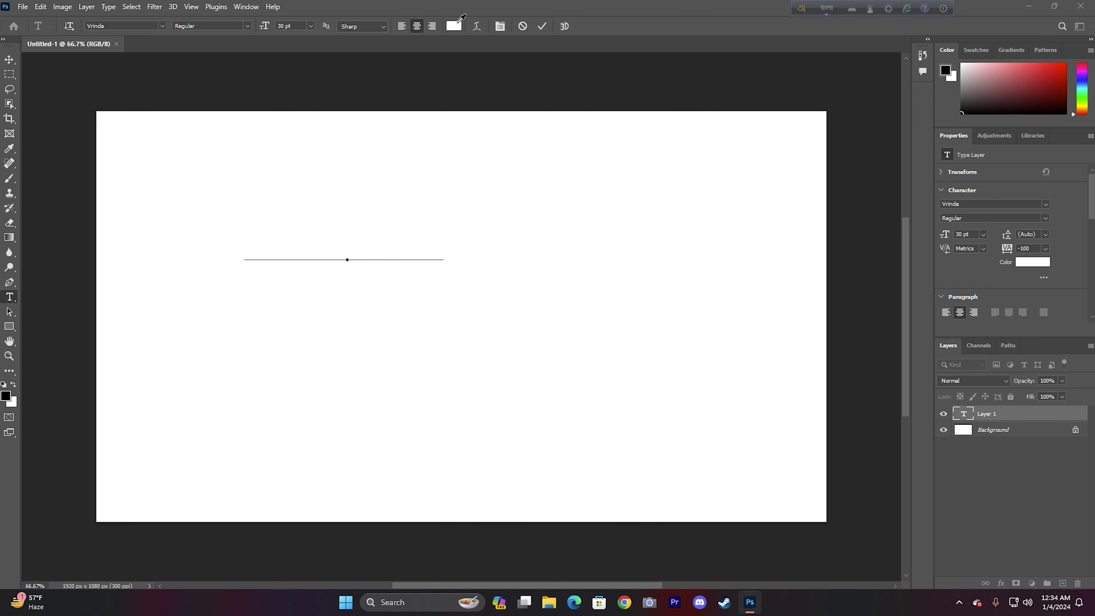
pyautogui.doubleClick(586, 313)
pyautogui.write('000000')
pyautogui.click(659, 130)
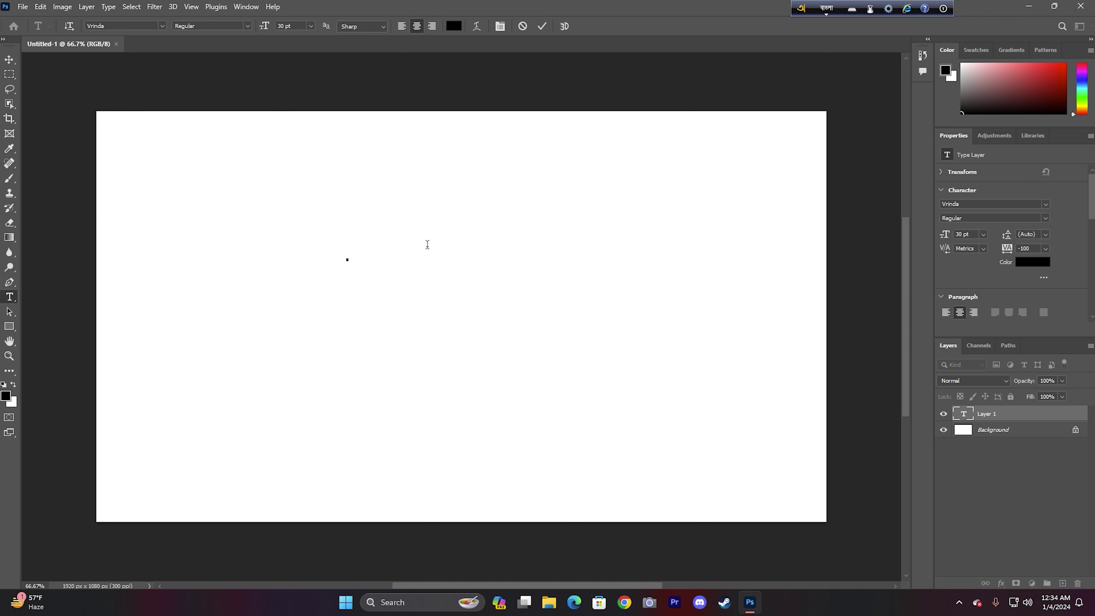
pyautogui.write('amar sonar bangla')
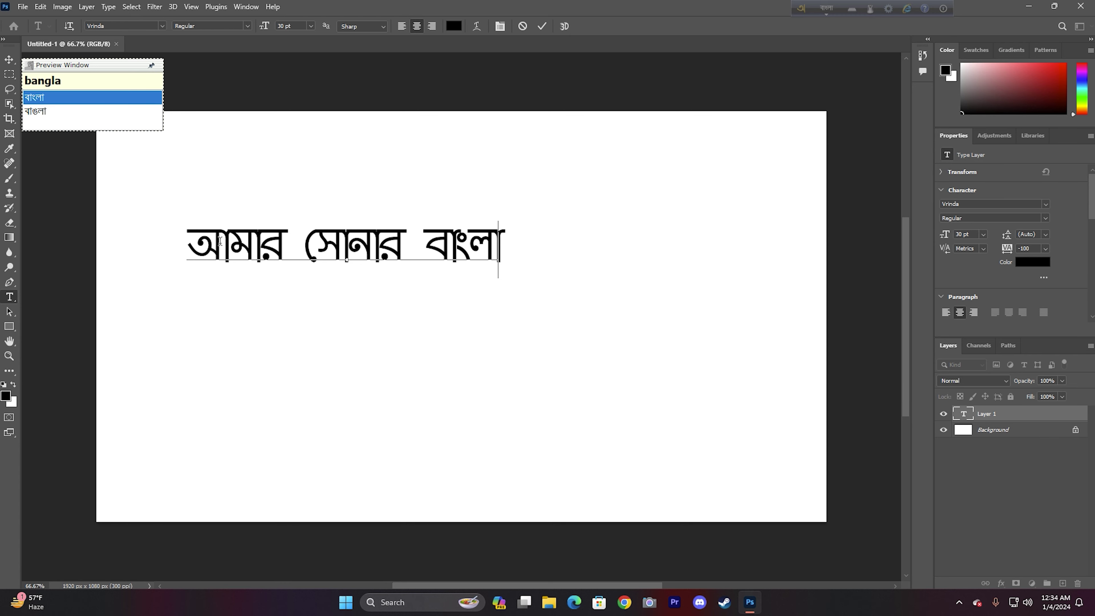
# Browse the font list and apply Aayat 56 to the Bangla text.
pyautogui.click(162, 25)
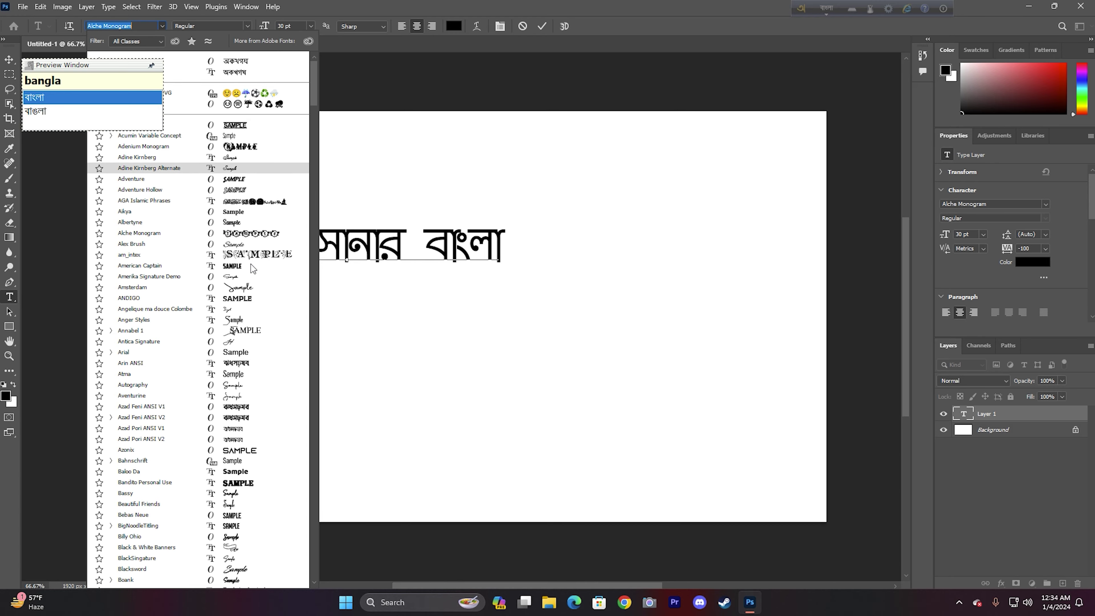
pyautogui.moveTo(313, 89); pyautogui.dragTo(358, 463)
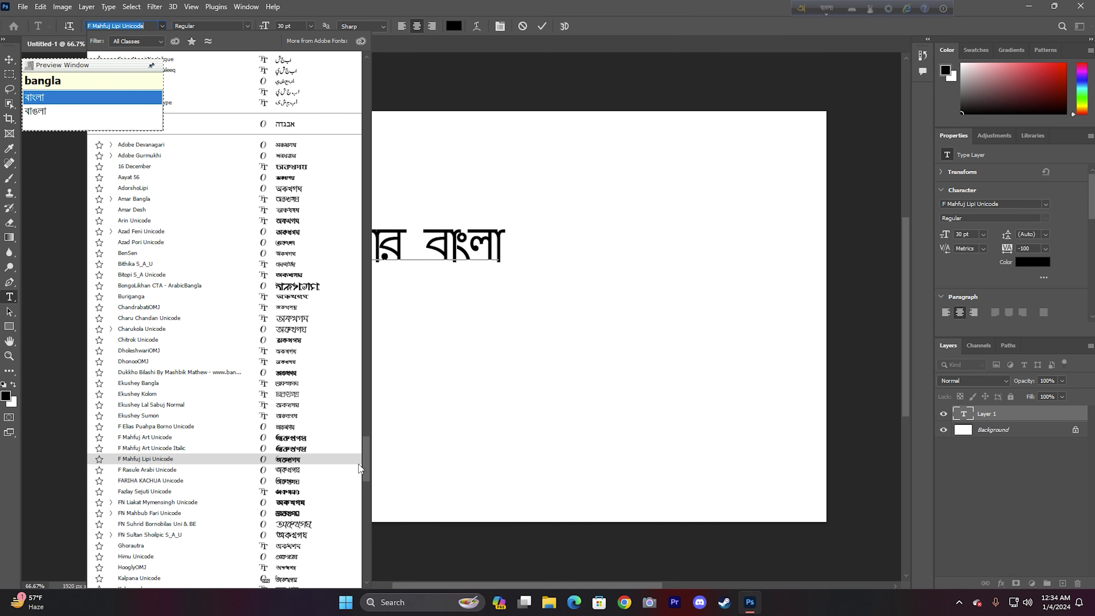
pyautogui.click(216, 190)
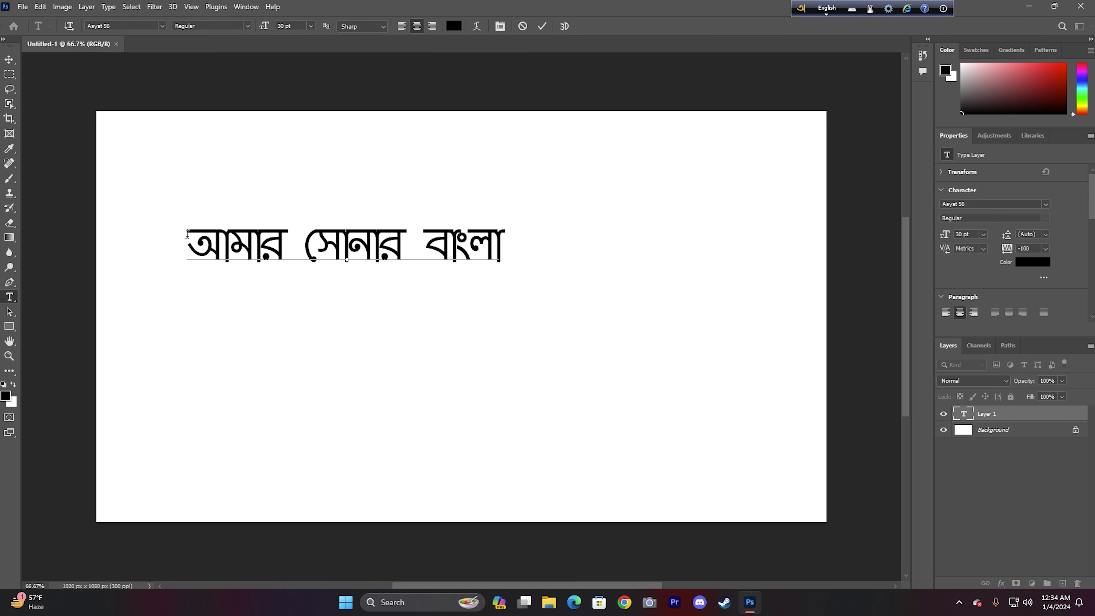
# Set the phrase to Khalid Kalkini Unicode, commit it, and quit Photoshop without saving.
pyautogui.moveTo(190, 230); pyautogui.dragTo(502, 248)
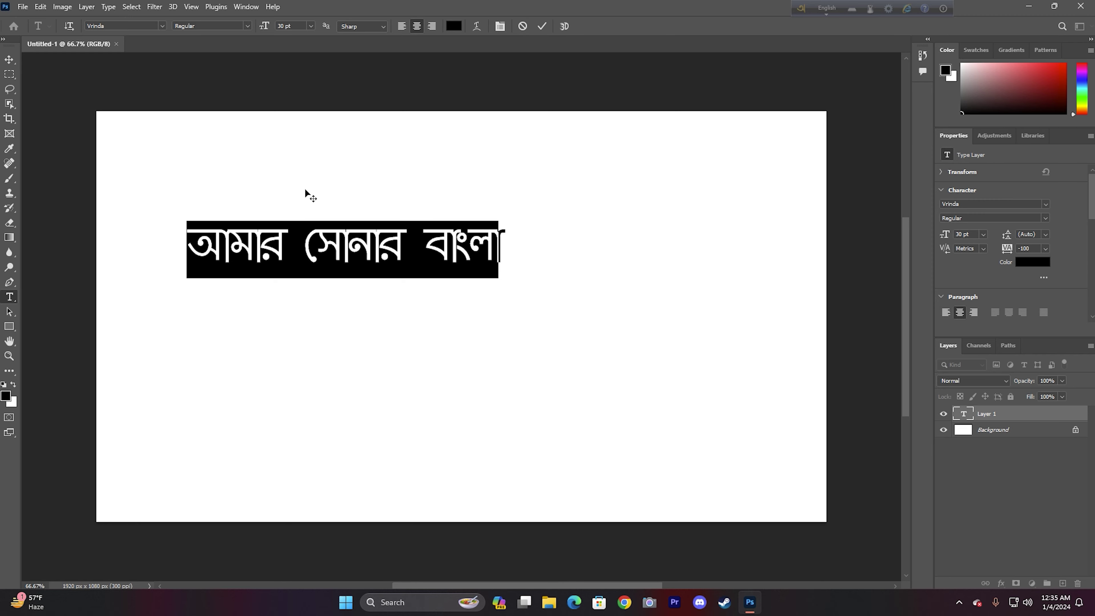
pyautogui.click(162, 26)
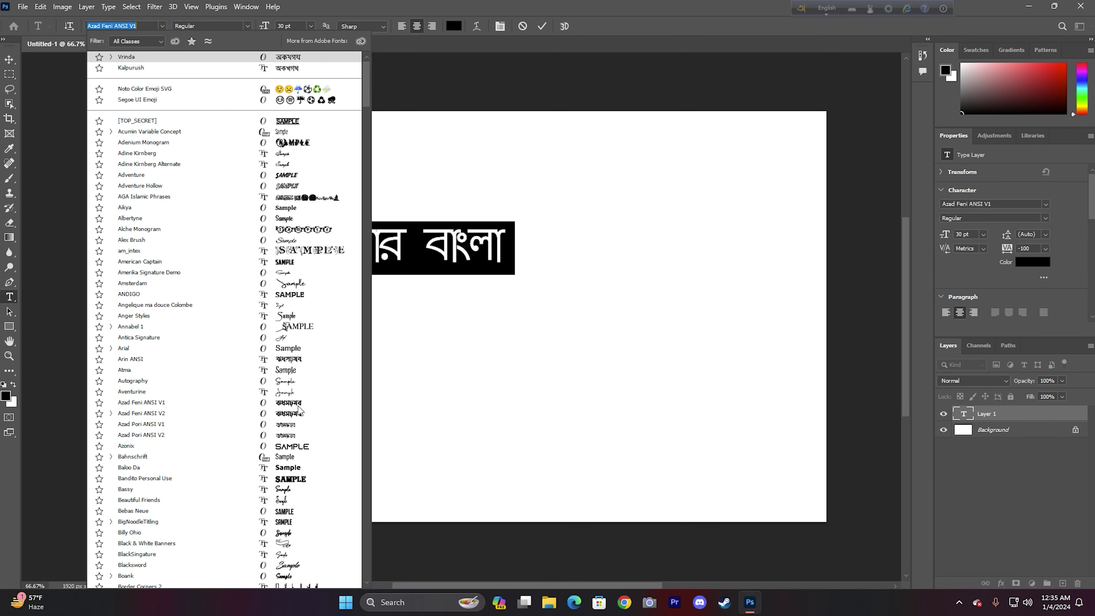
pyautogui.press('Escape')
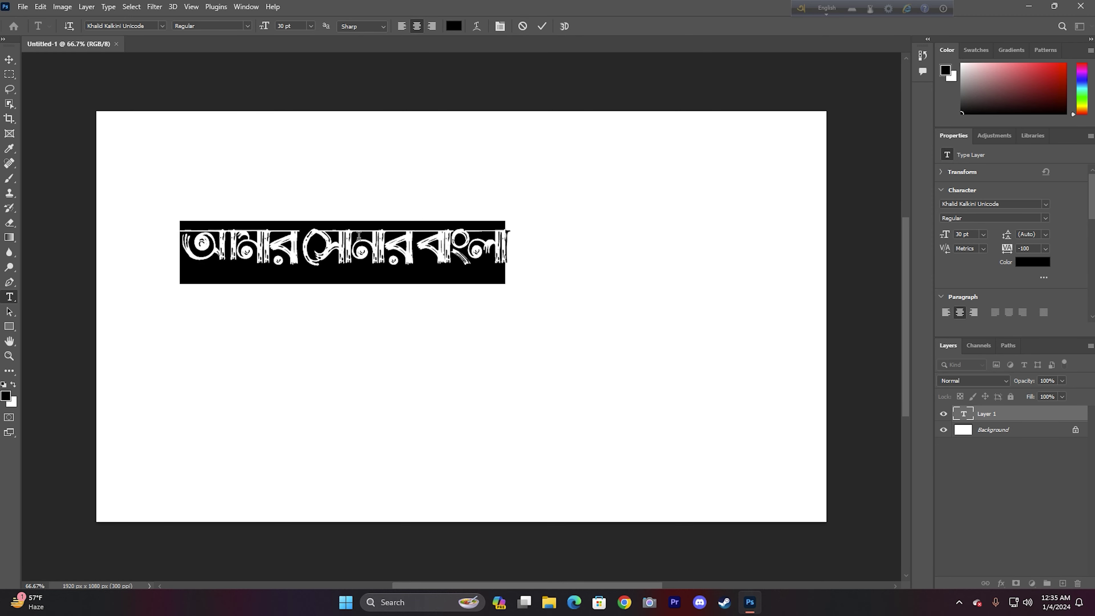
pyautogui.click(542, 26)
pyautogui.hotkey('ctrl', 'q')
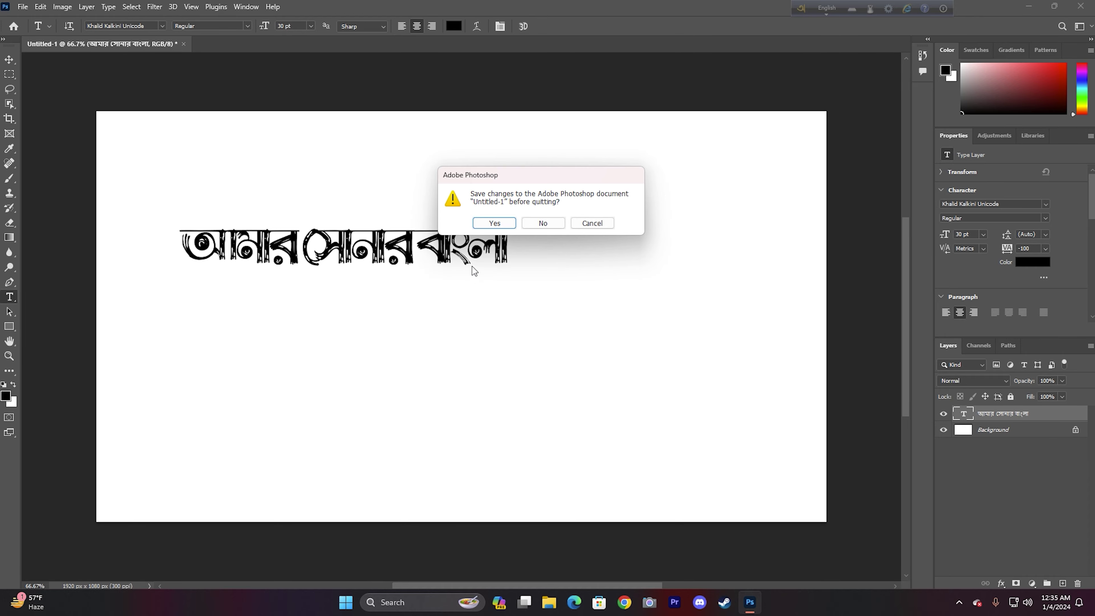
pyautogui.click(553, 224)
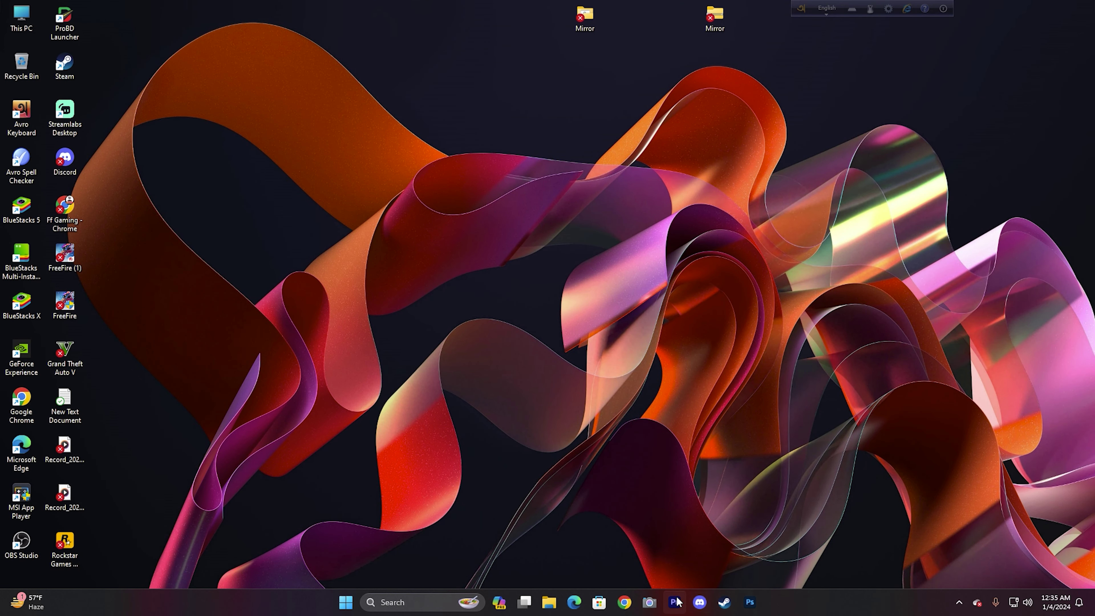
# Open the test project in Premiere Pro and switch to the Graphics workspace.
pyautogui.click(674, 602)
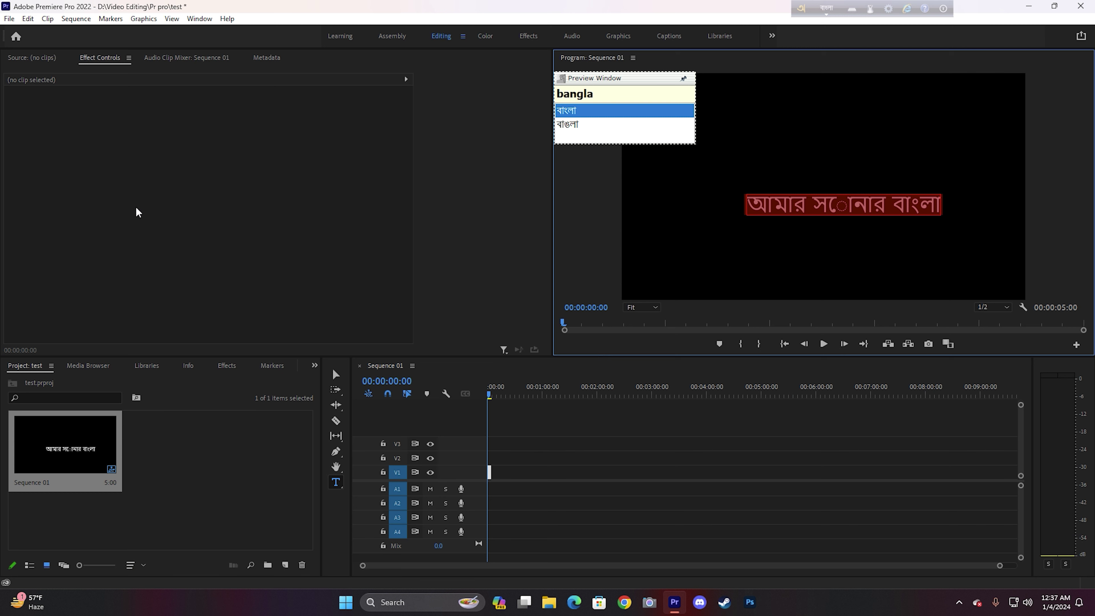
pyautogui.click(617, 36)
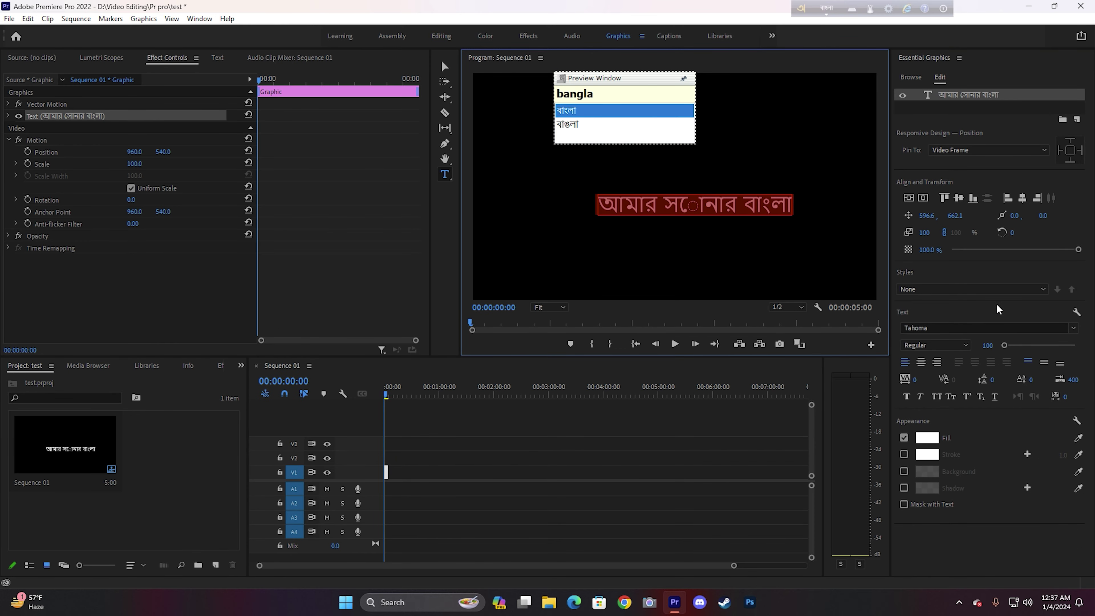
# Set the Bangla title's font to F Mahfuj Art Unicode Italic after trying AdorshoLipi.
pyautogui.click(1073, 328)
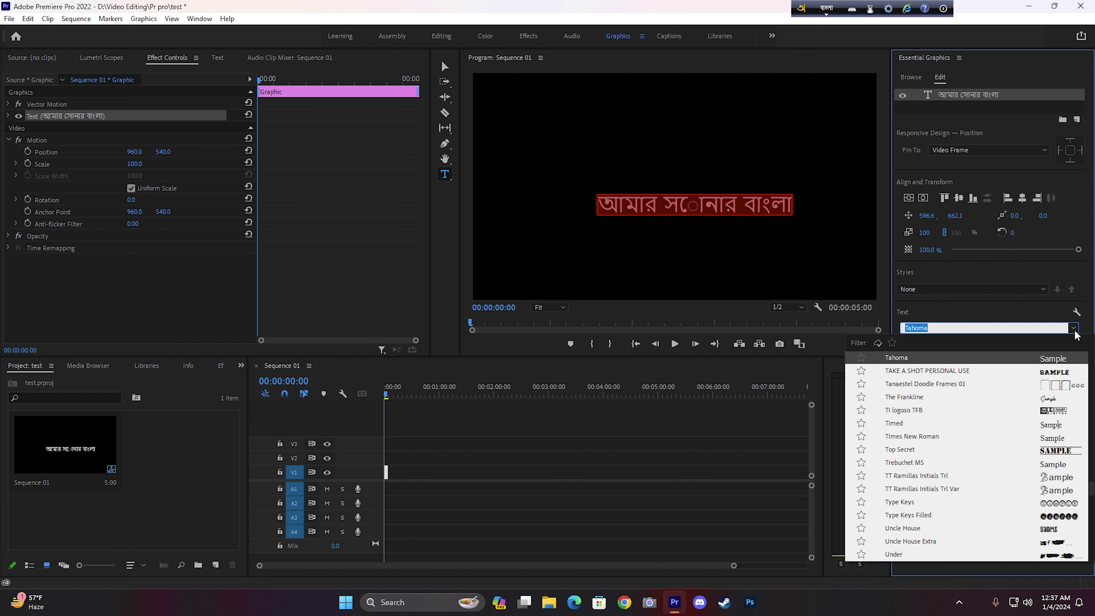
pyautogui.scroll(-1, 1035, 452)
pyautogui.scroll(5, 1089, 496)
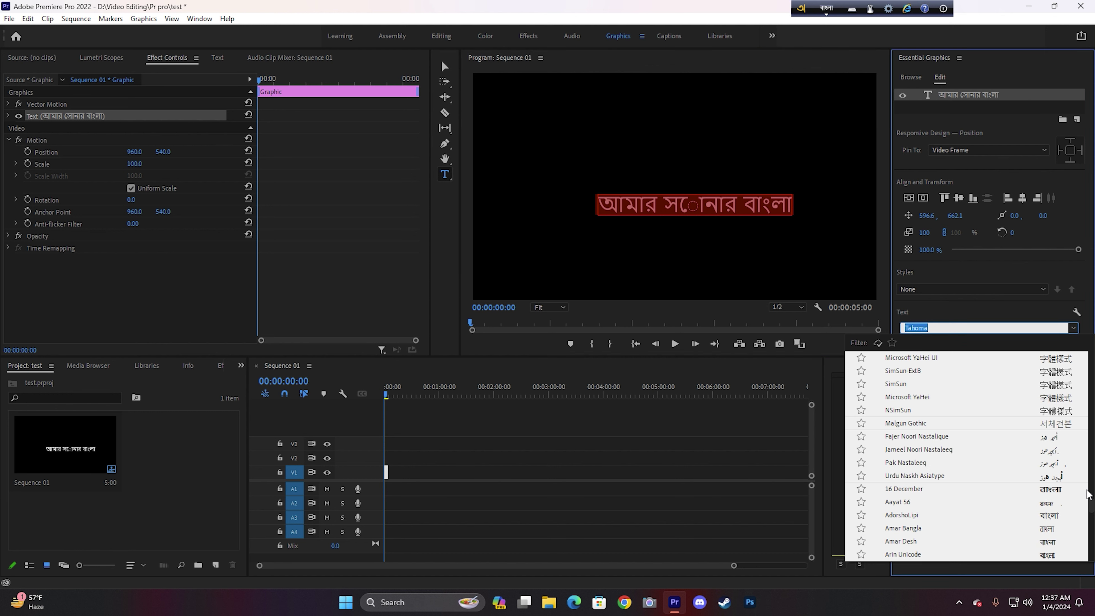
pyautogui.click(1040, 520)
pyautogui.click(1073, 328)
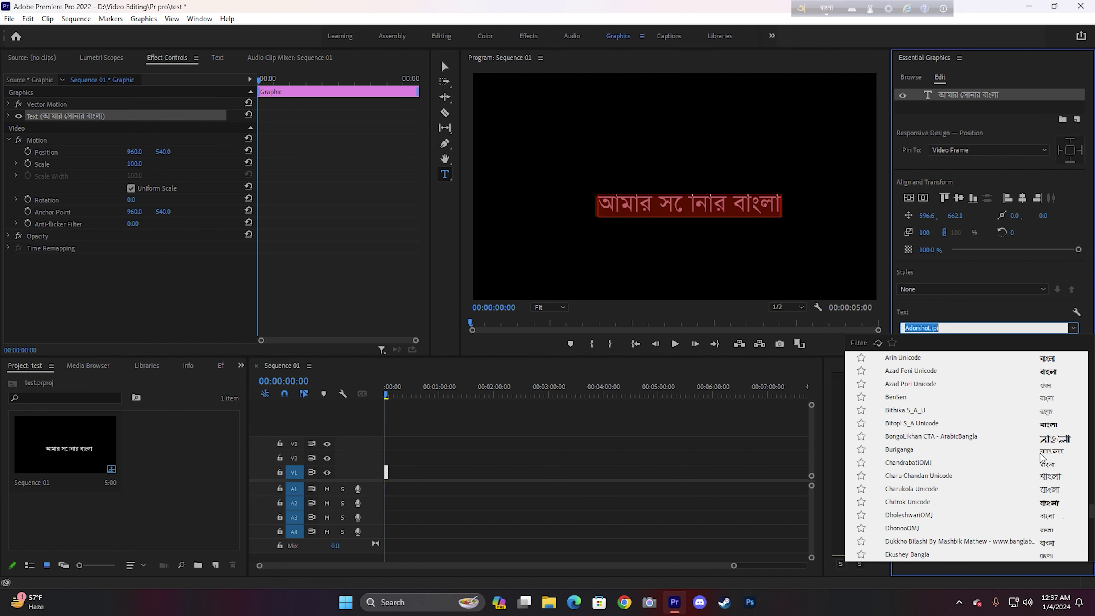
pyautogui.click(918, 476)
pyautogui.click(708, 259)
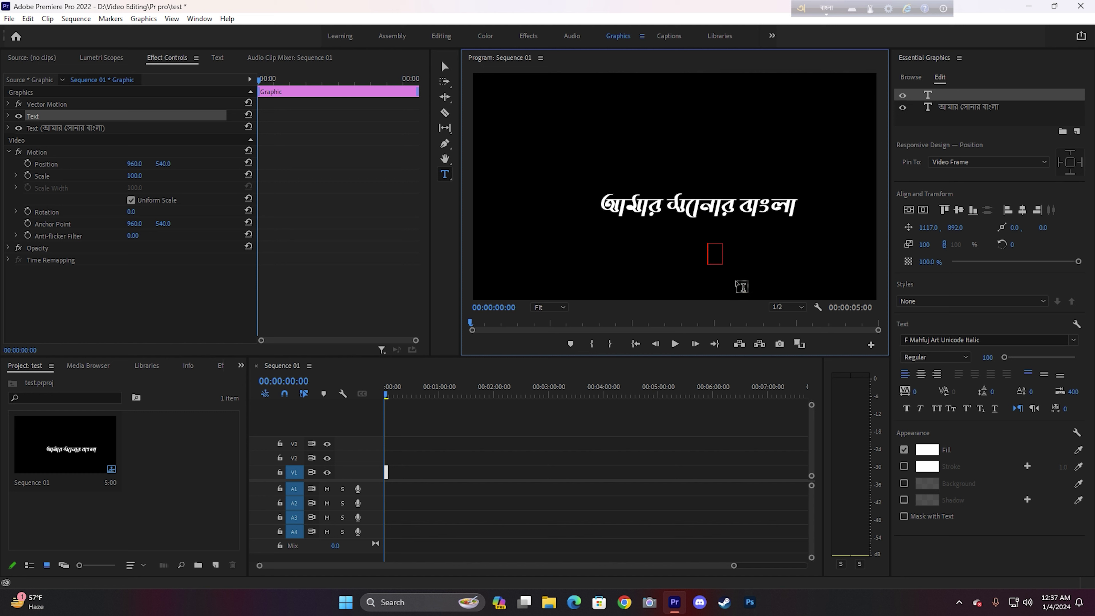